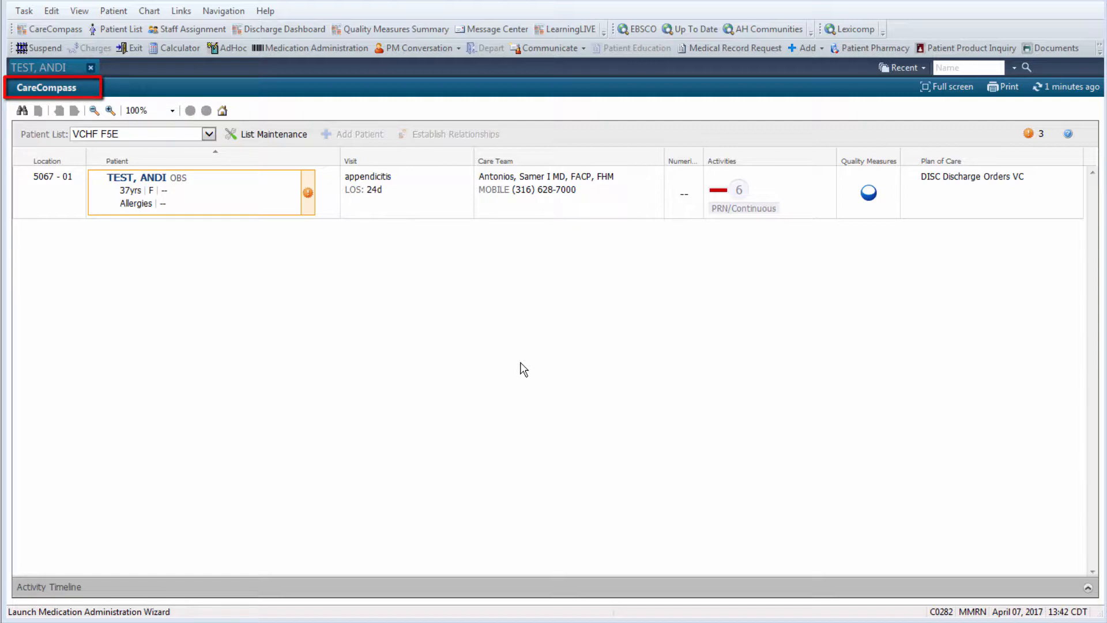
- Mark the patient's new activity, diet and discharge orders as reviewed and open the patient's chart
click(310, 198)
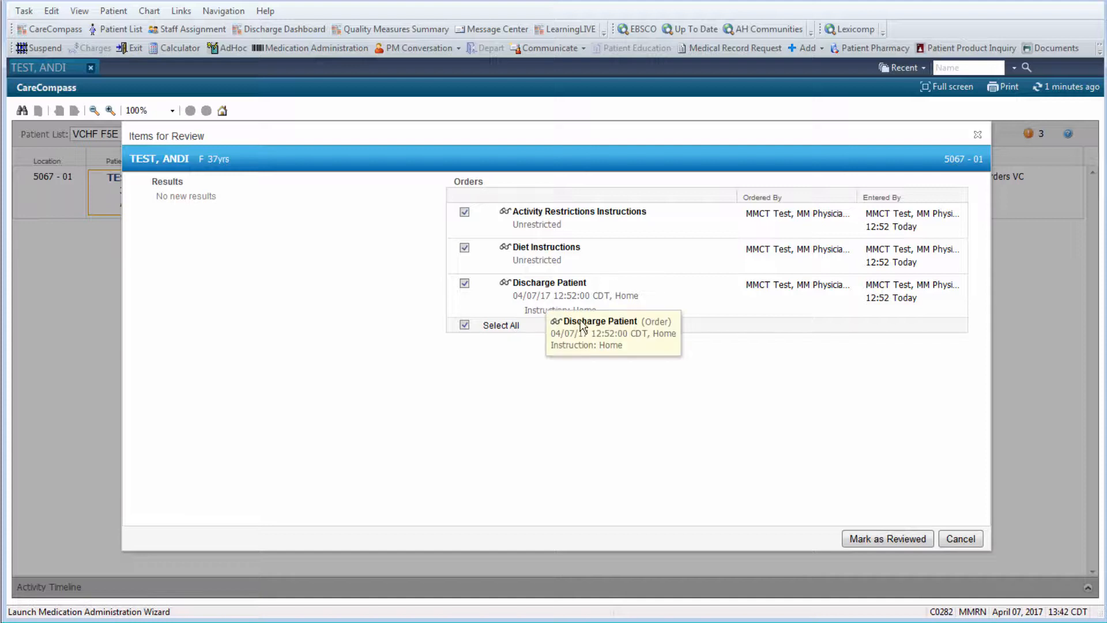
click(883, 540)
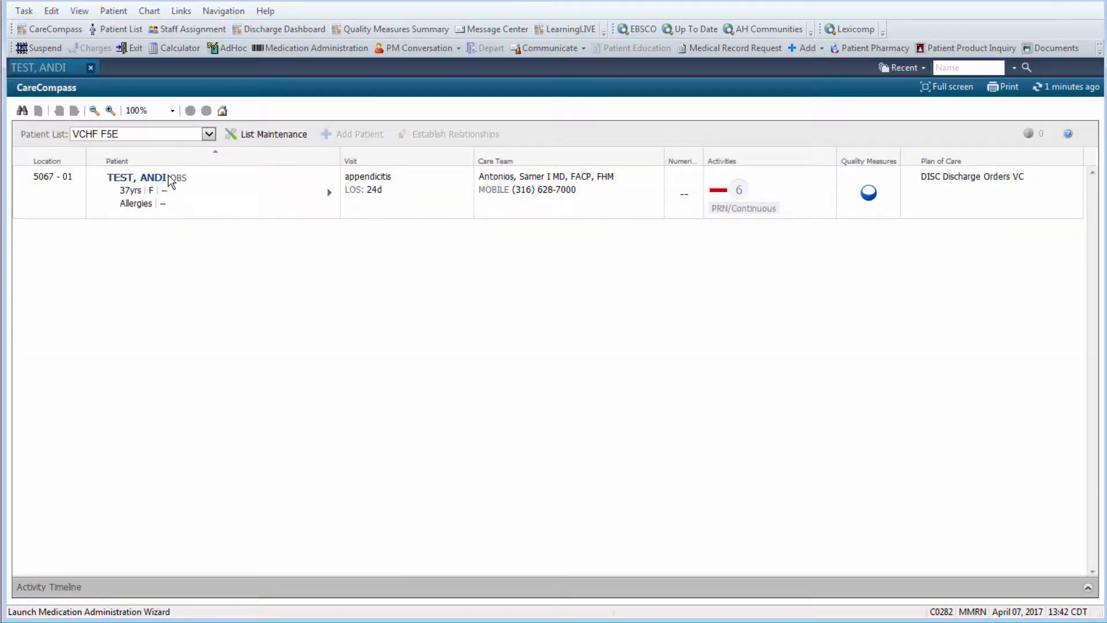
click(156, 177)
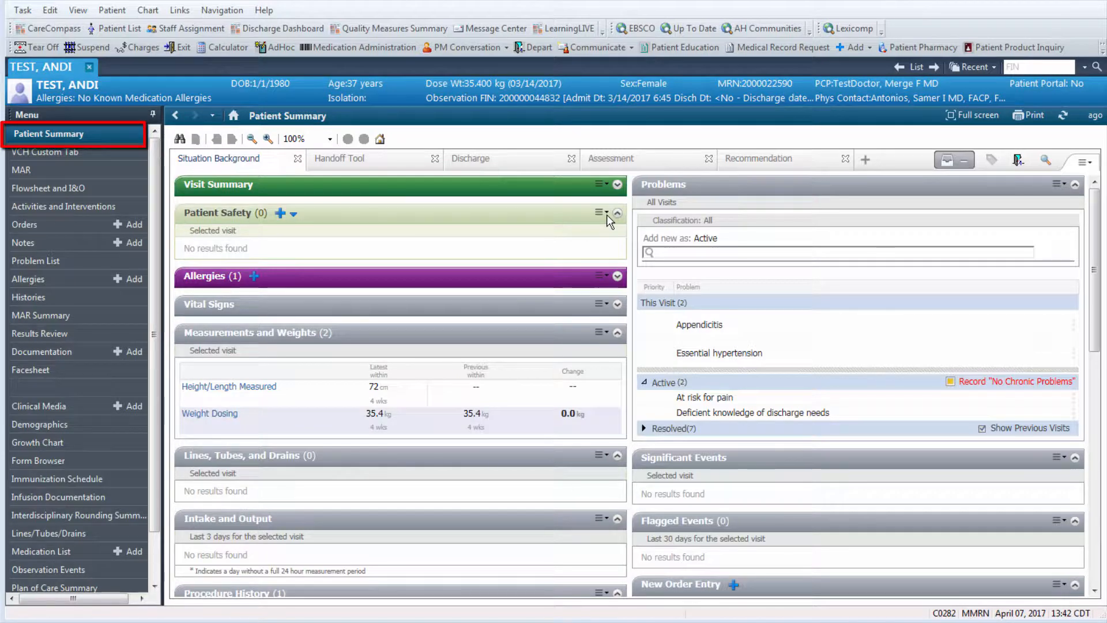
- Add the Discharge view to the Patient Summary and expand its list of components
click(531, 165)
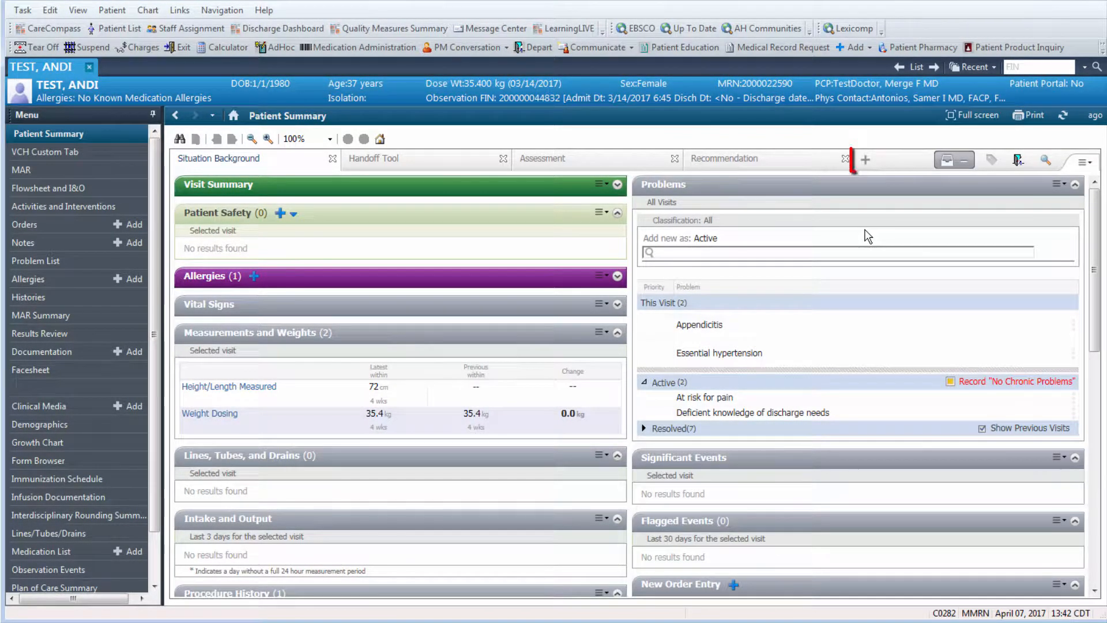
click(865, 163)
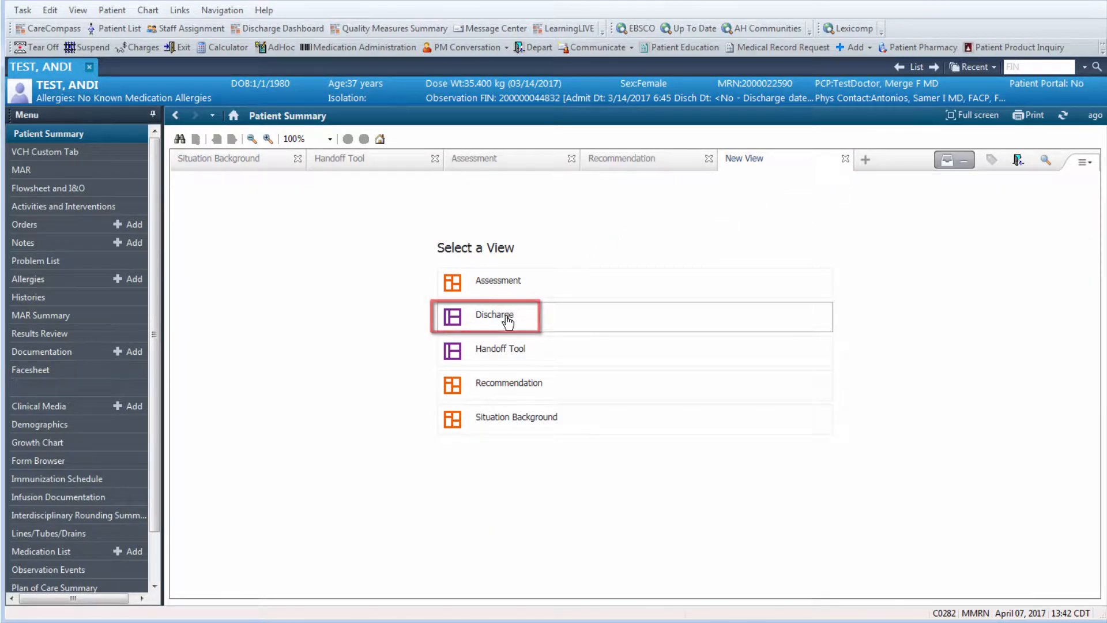
click(507, 317)
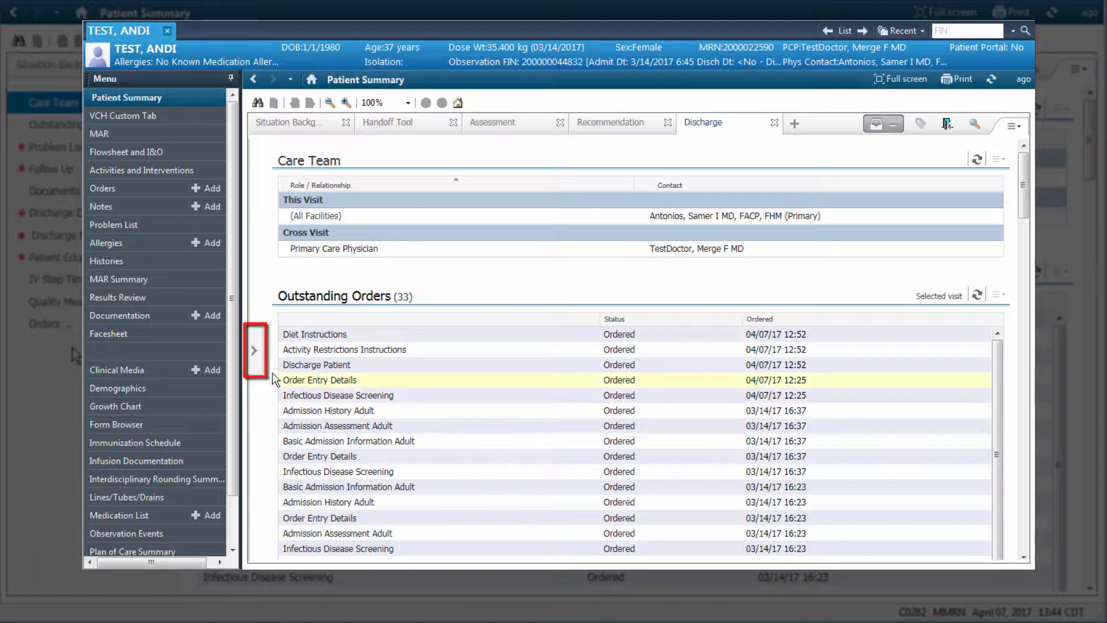
click(257, 361)
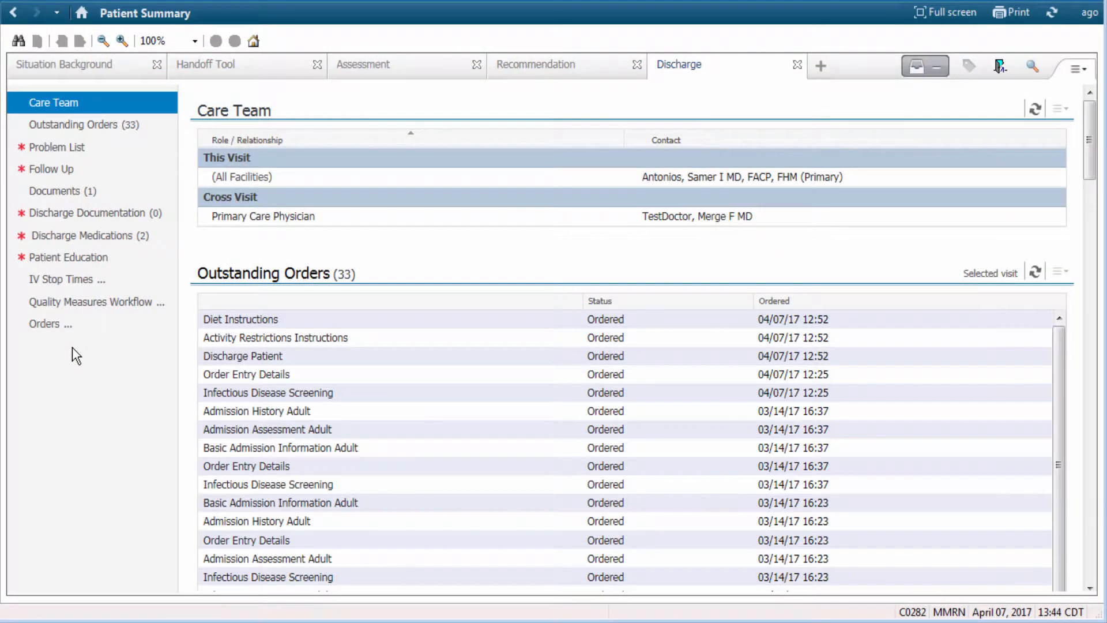
- Reorder the Discharge components so Orders sits directly below Outstanding Orders and Documents sits above Problem List
click(82, 242)
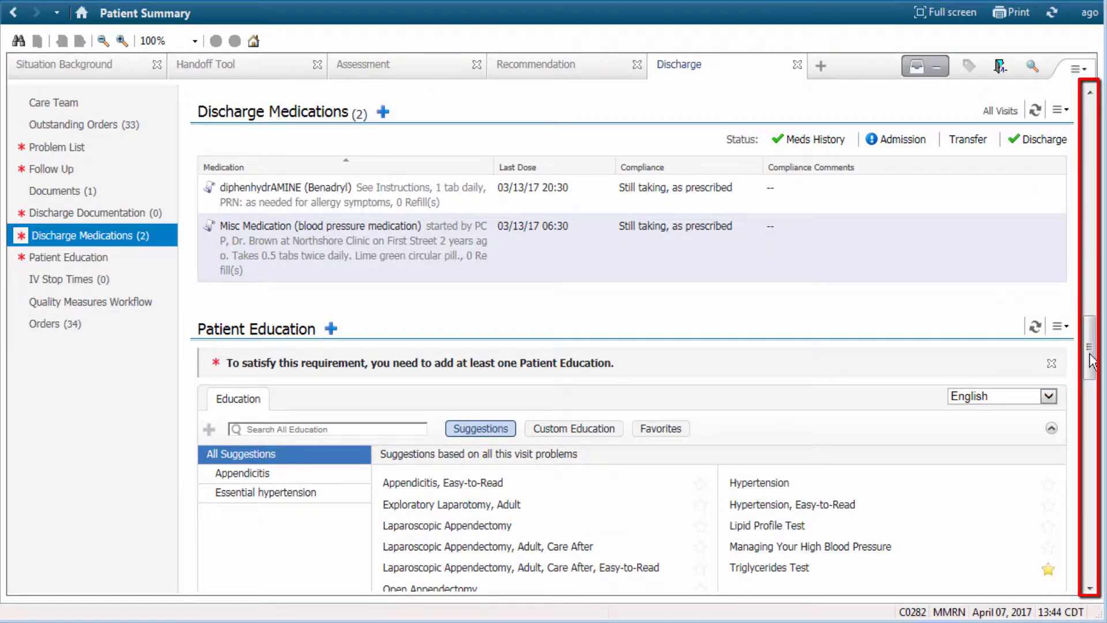
drag(1092, 361, 1096, 418)
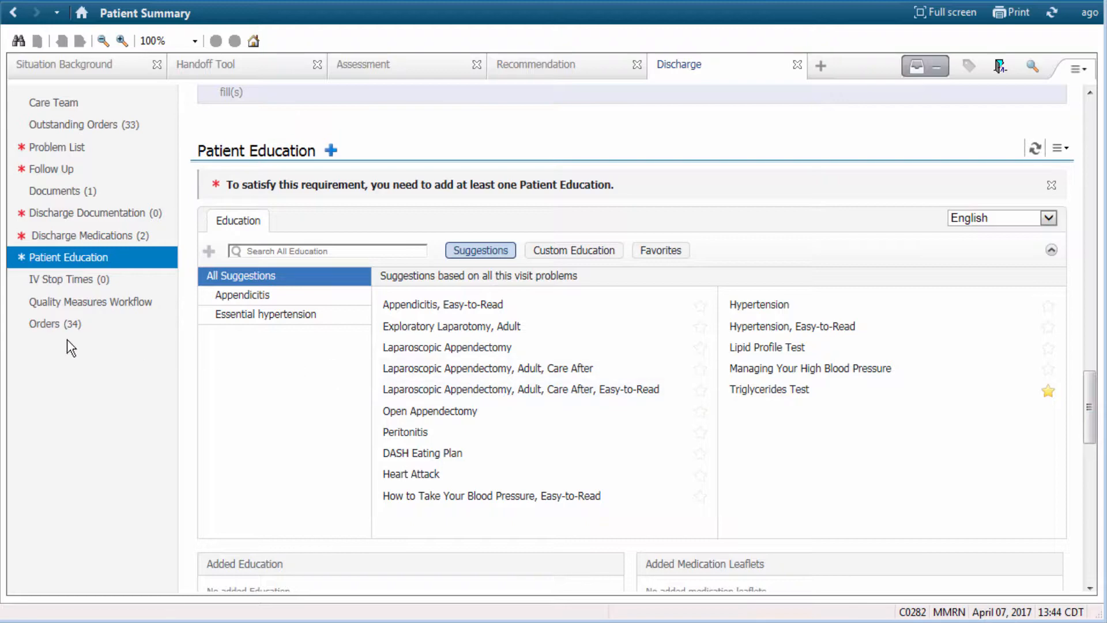
drag(49, 338, 64, 153)
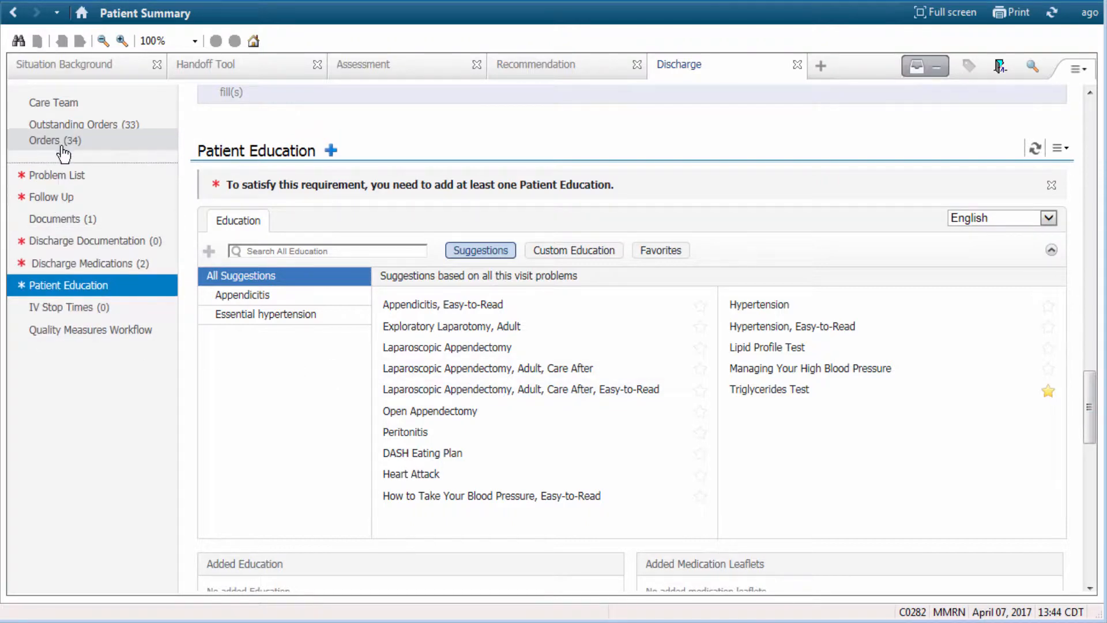
drag(54, 213, 68, 172)
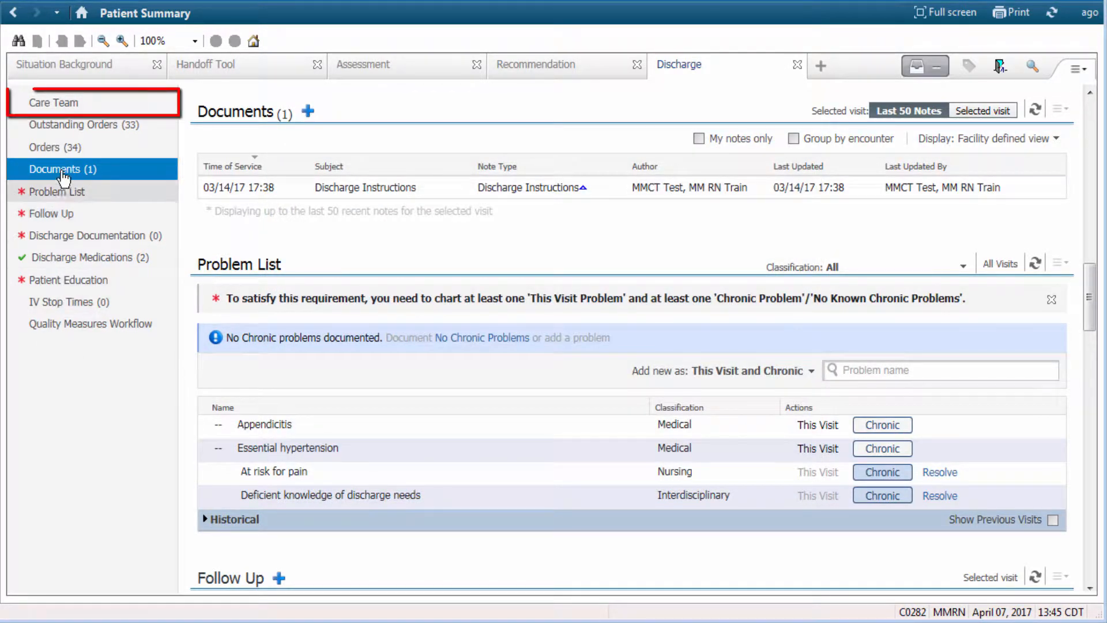
- Review the Care Team, Outstanding Orders, Orders and Documents components of the Discharge view
click(57, 109)
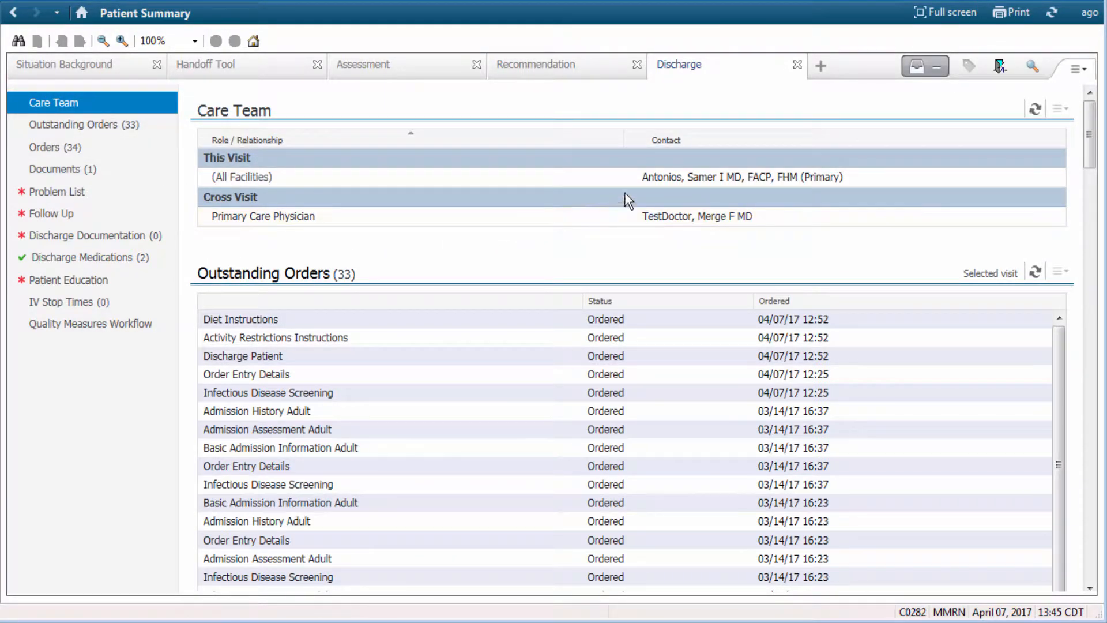
mouse_move(657, 179)
click(91, 132)
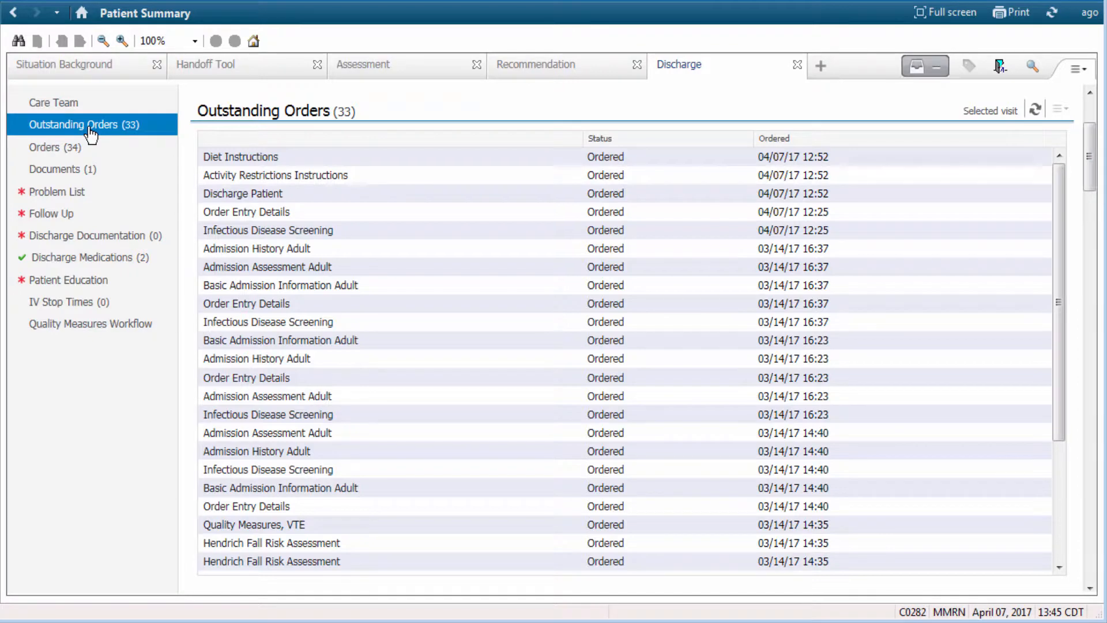
click(91, 150)
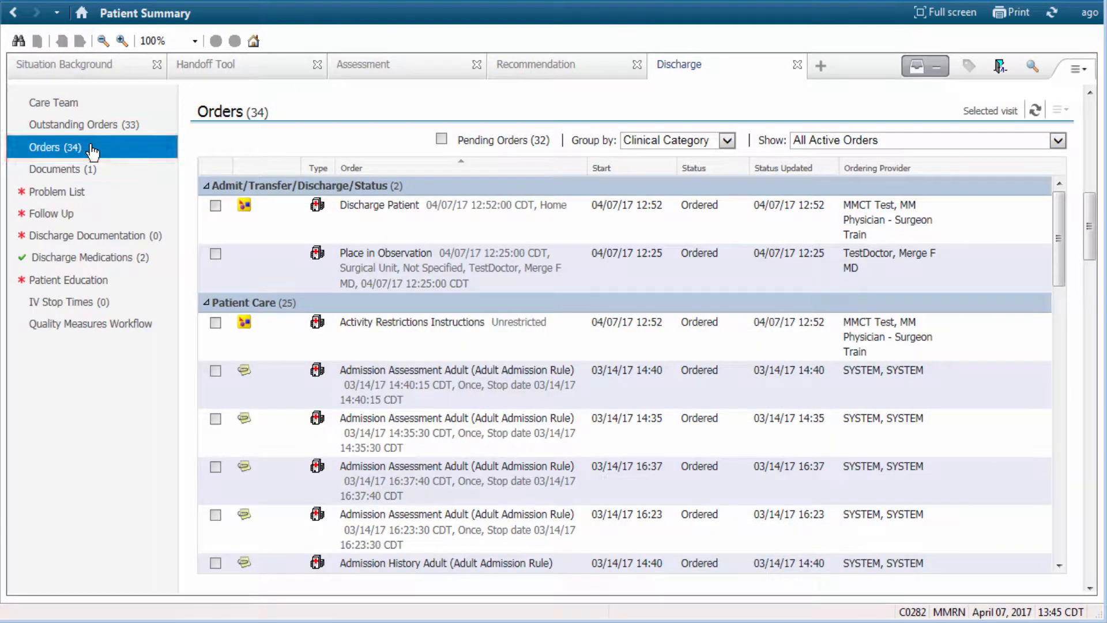
click(91, 168)
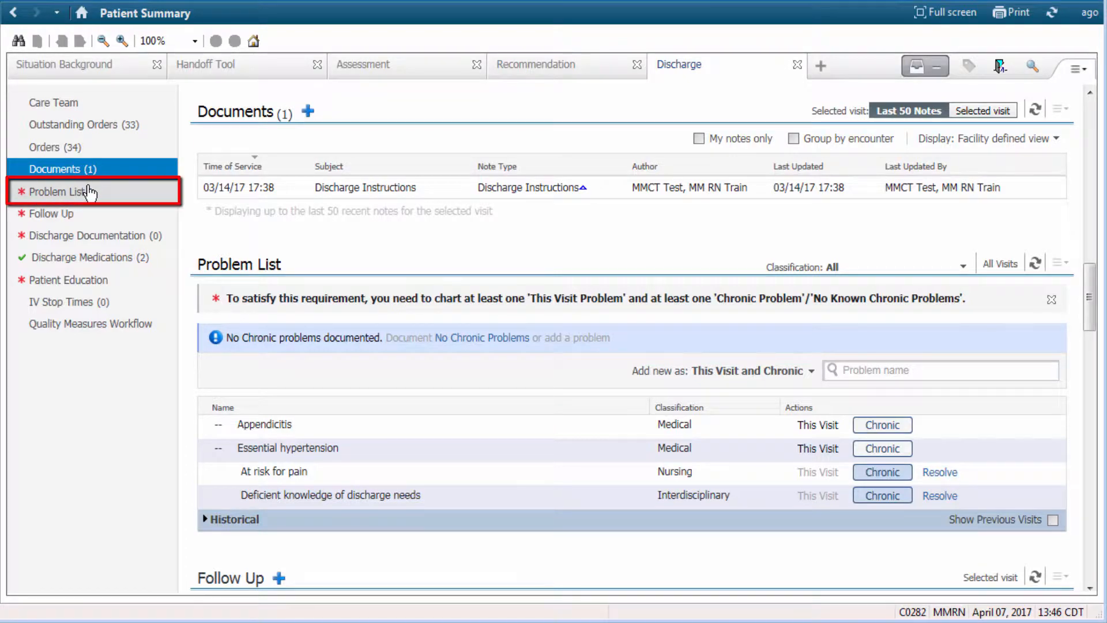
- Set the Problem List classification filter to All
click(90, 191)
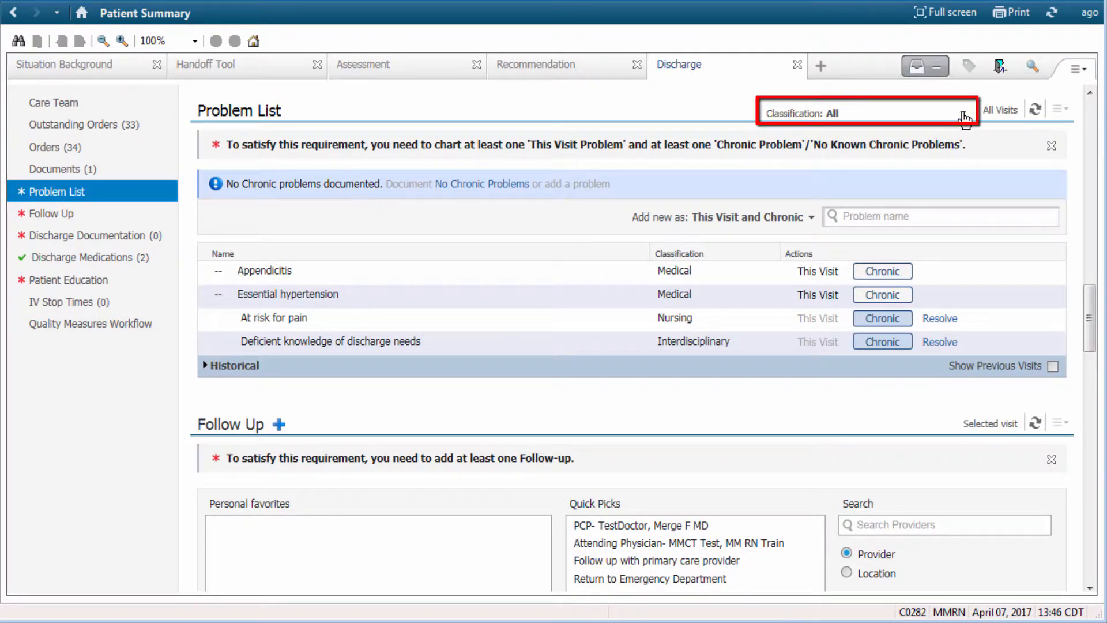
click(963, 115)
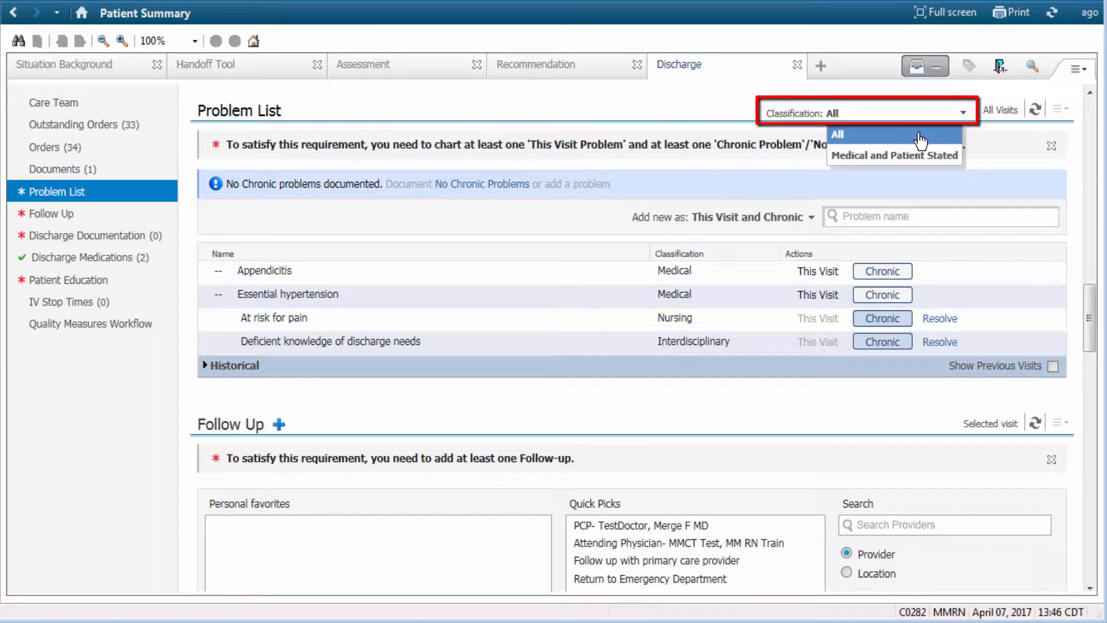
click(920, 140)
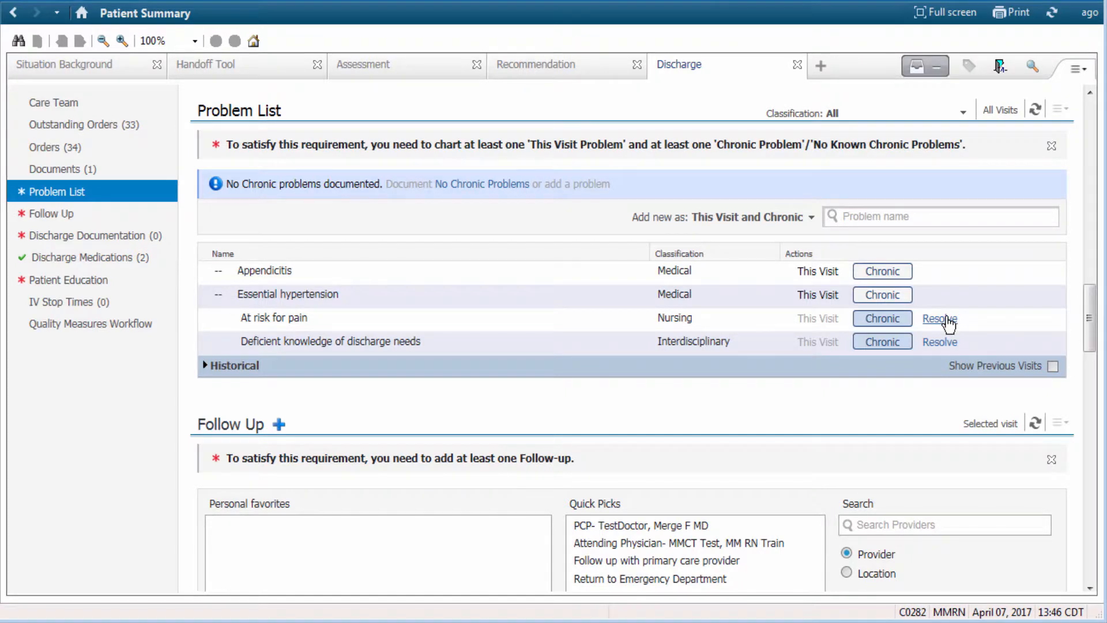
- Resolve the problems At risk for pain and Deficient knowledge of discharge needs, and mark Essential hypertension as chronic
click(947, 319)
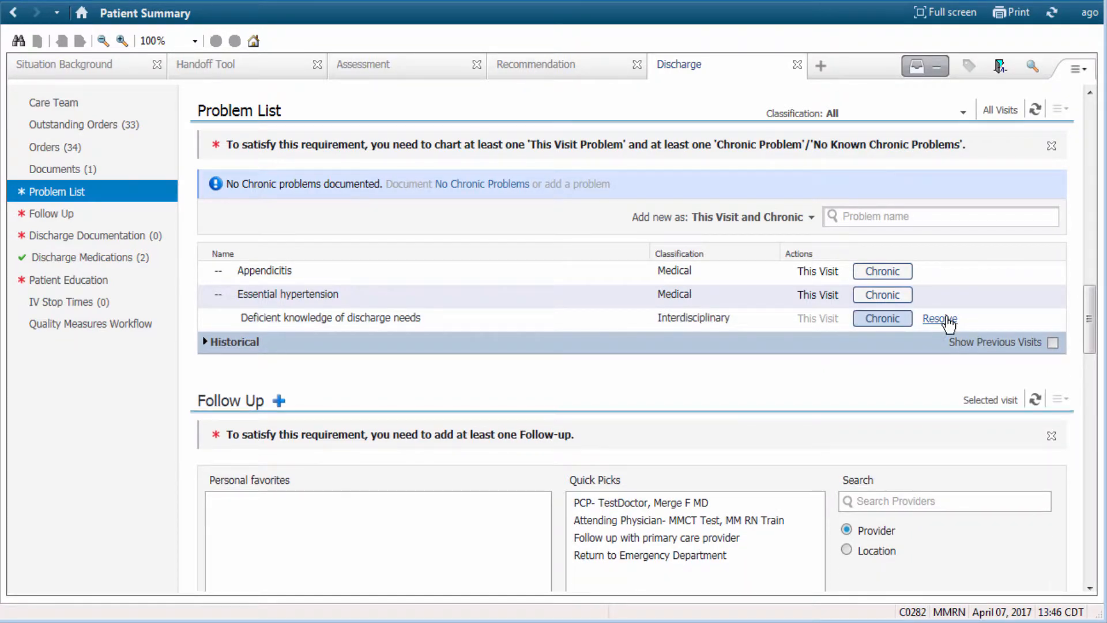
click(947, 319)
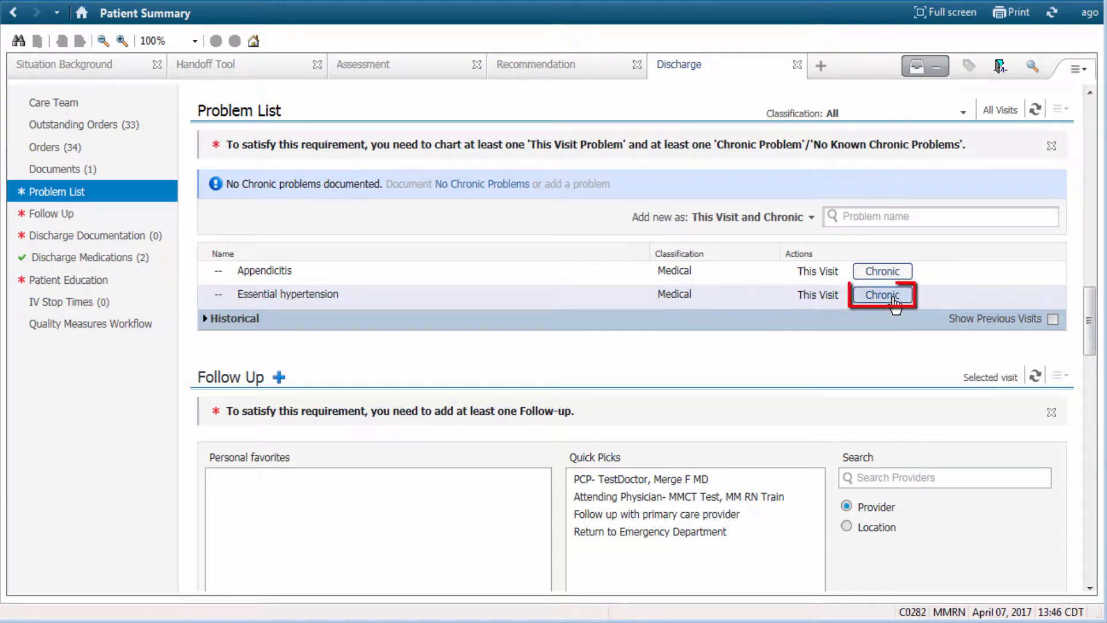
click(895, 297)
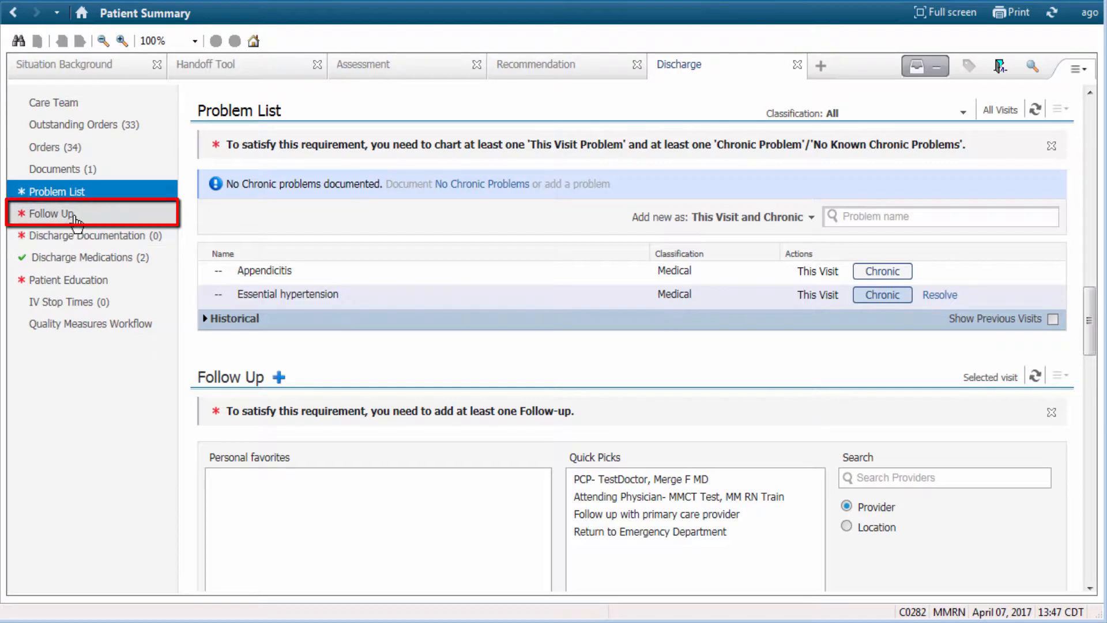
- Start a new follow-up entry in the Follow Up component
click(78, 216)
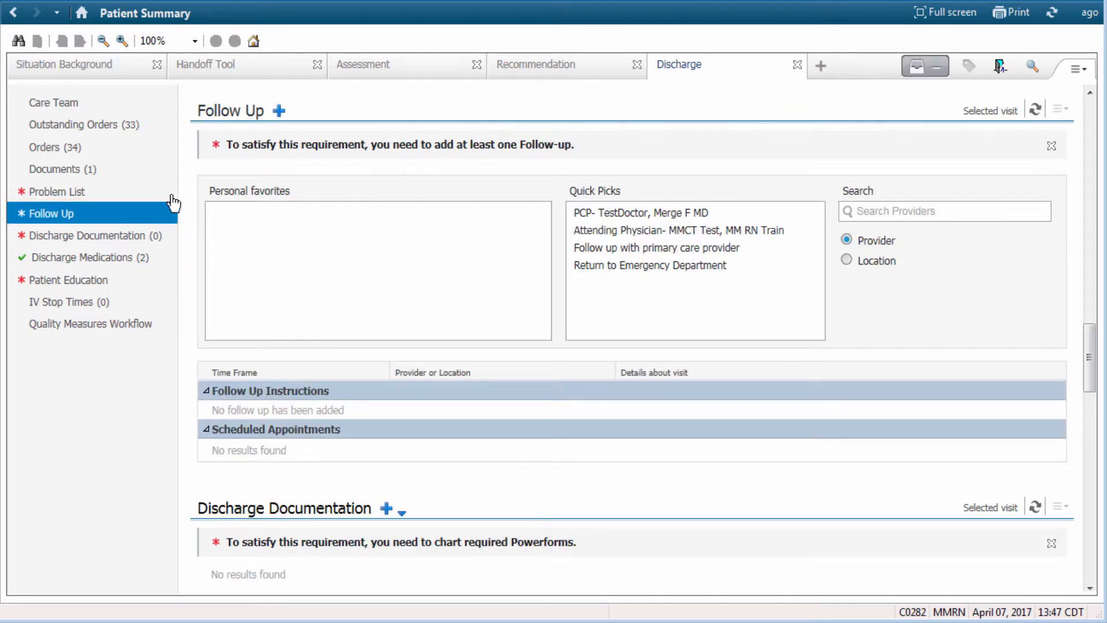
click(279, 112)
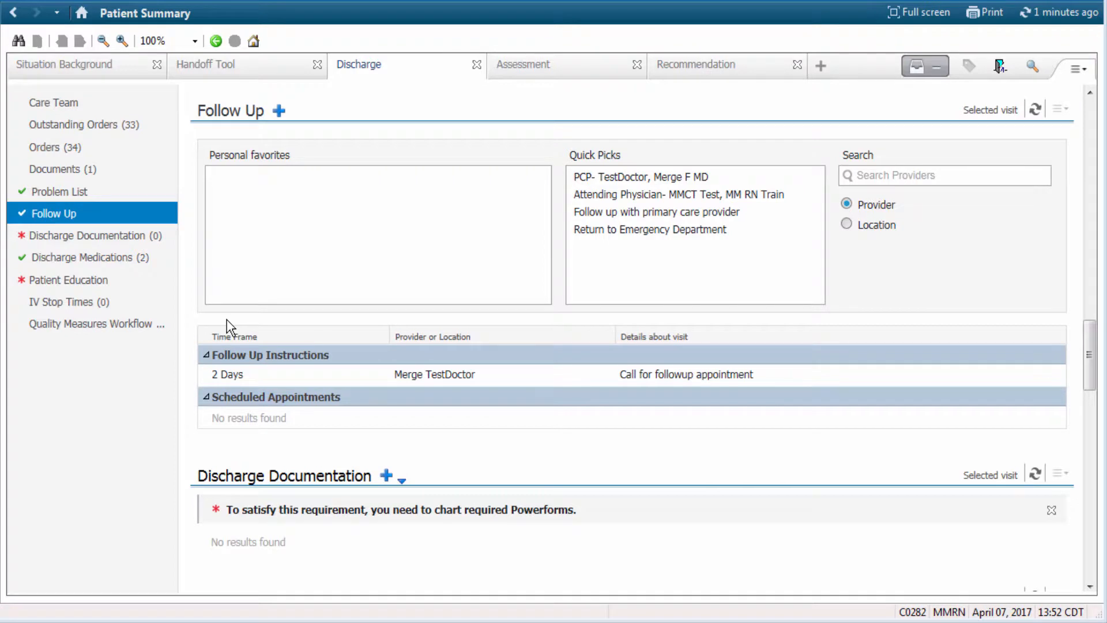
- Chart a Nursing Discharge Summary under Discharge Documentation with Patient Search Completed set to Not done, and sign the form
click(131, 236)
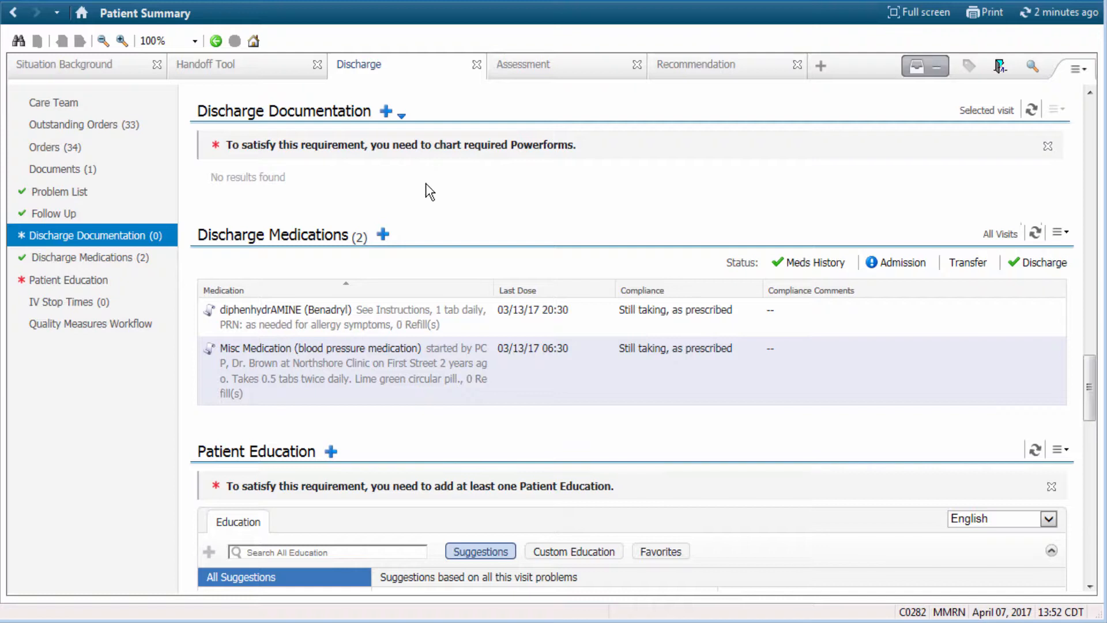
click(402, 120)
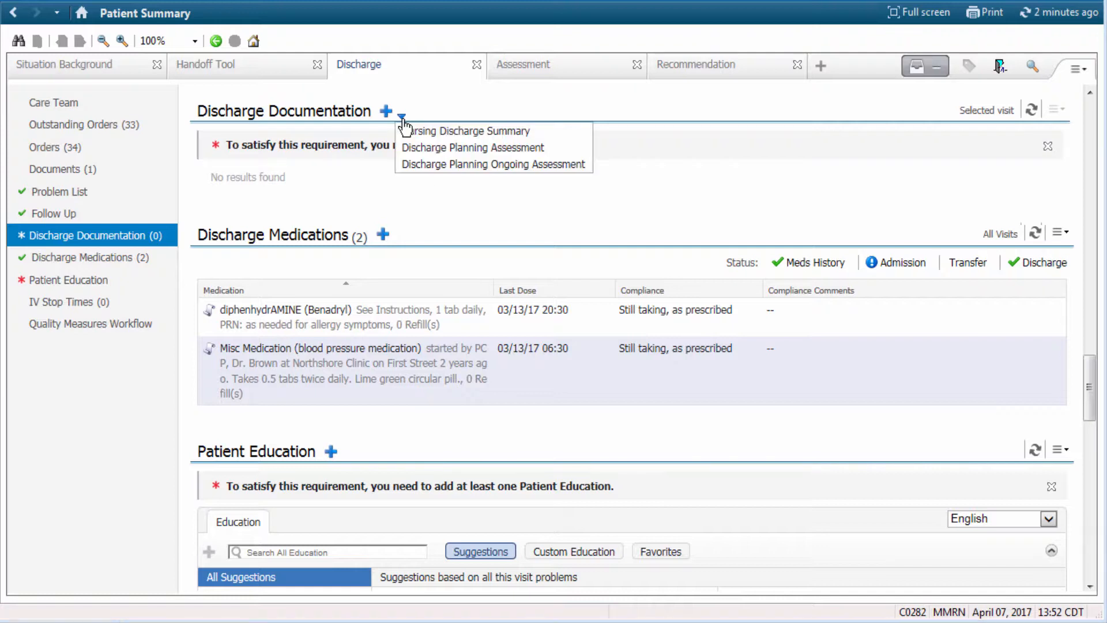
click(542, 134)
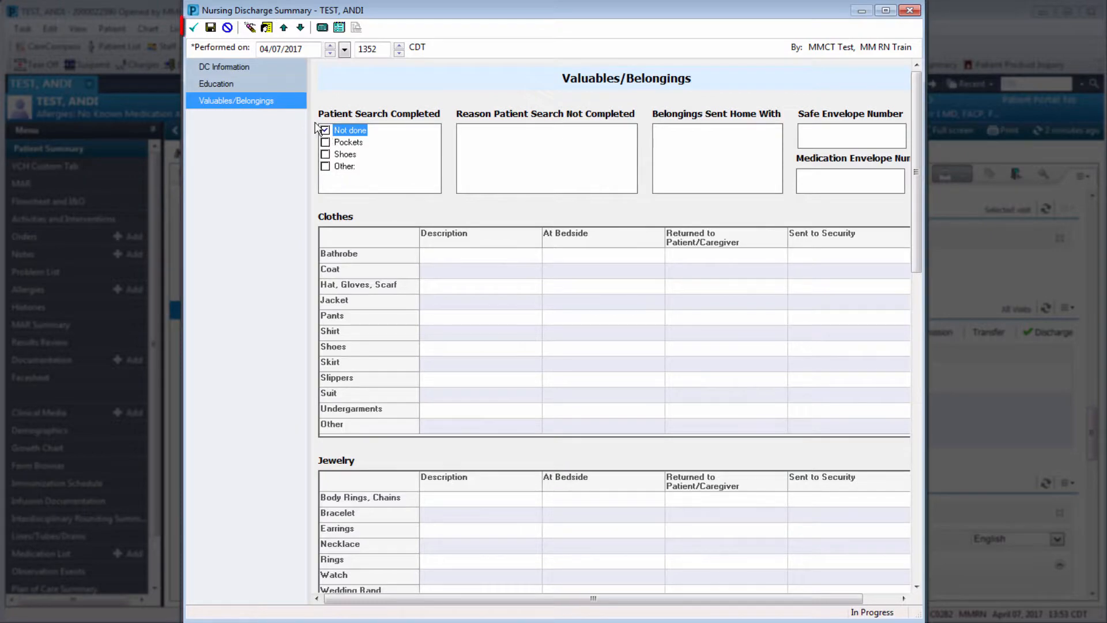
click(195, 28)
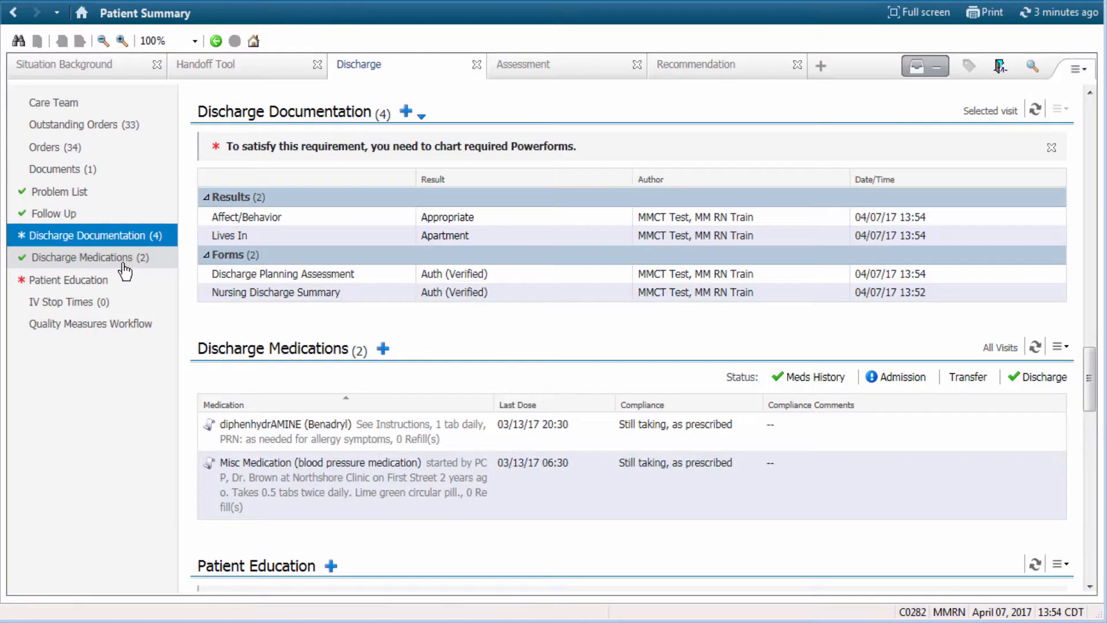
- Review the Discharge Medications and Patient Education components
click(123, 262)
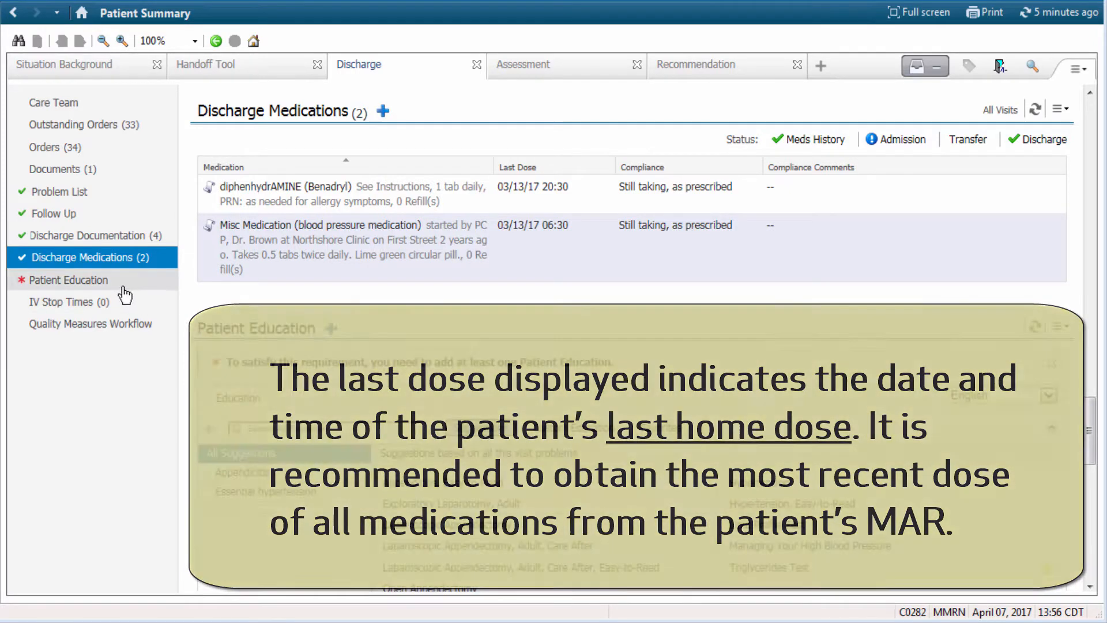
click(123, 290)
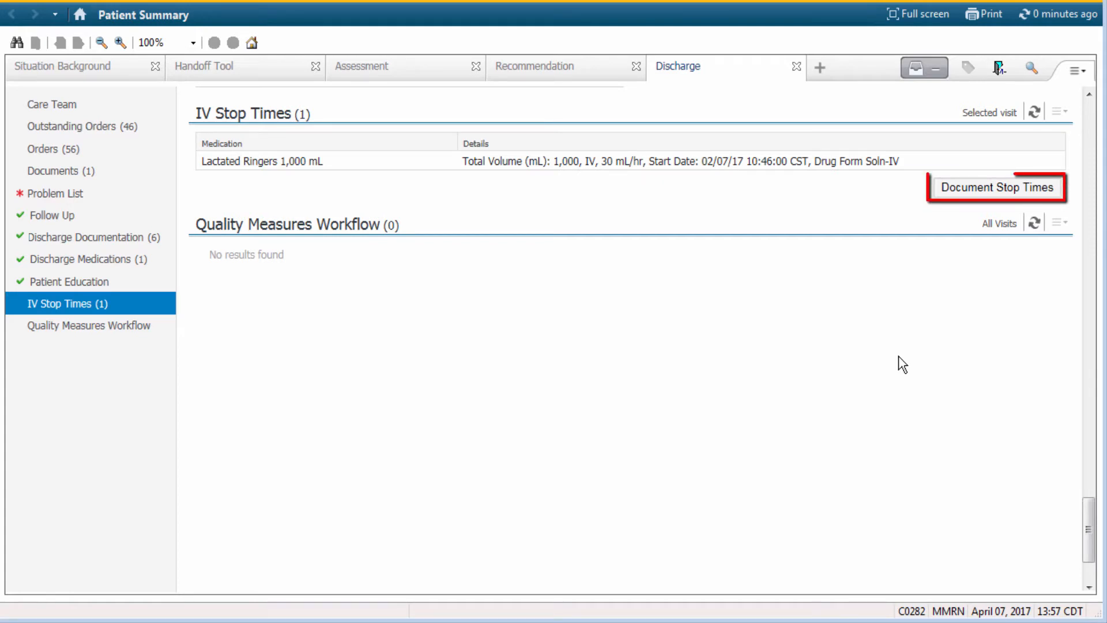
- Document the Lactated Ringers 1,000 mL stop time as 04/02/2017 2000 with an infused volume of 1,000 mL, and sign it
click(992, 194)
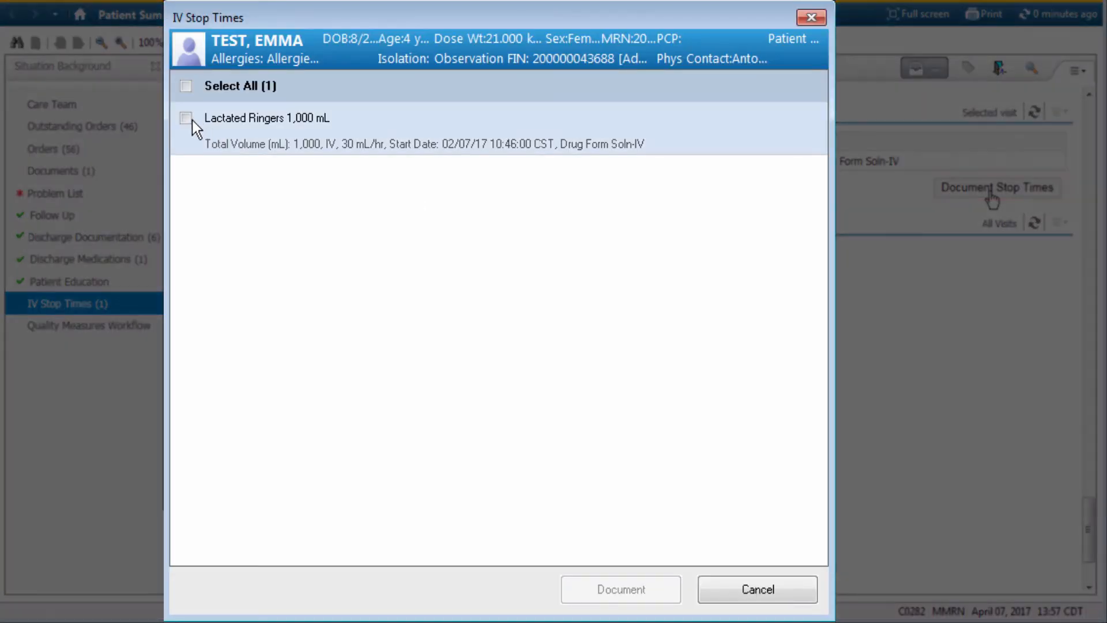
click(186, 118)
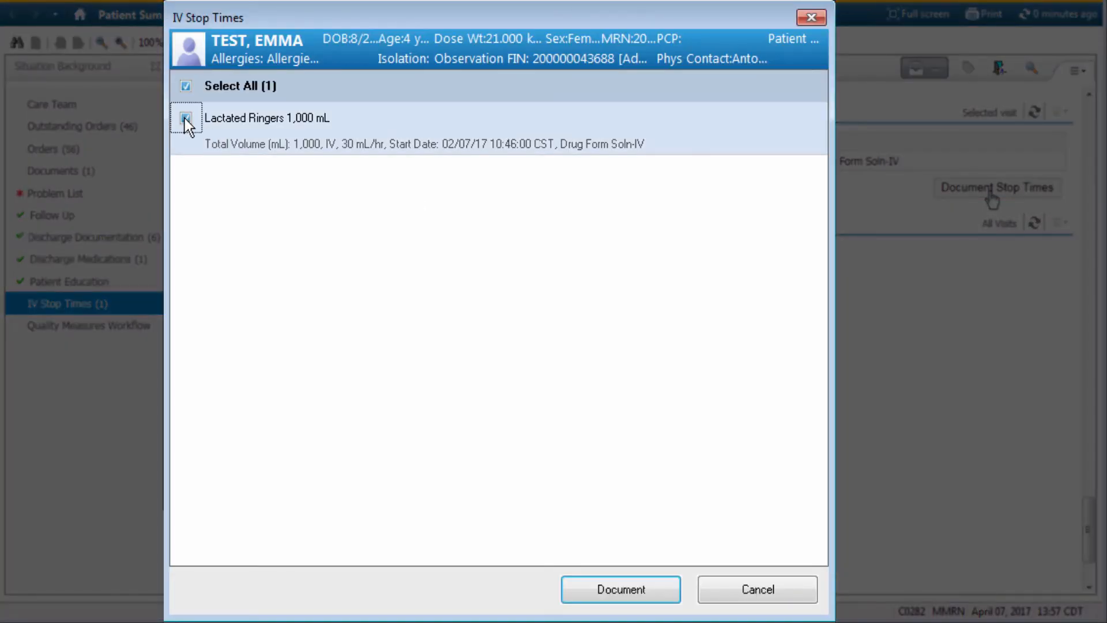
click(594, 597)
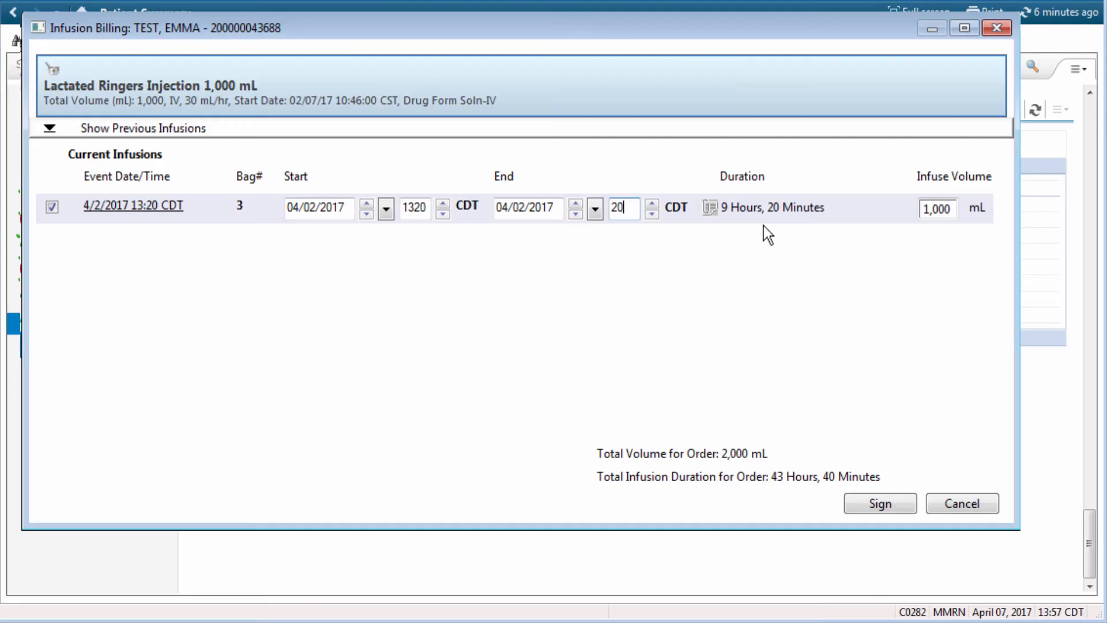
text(000)
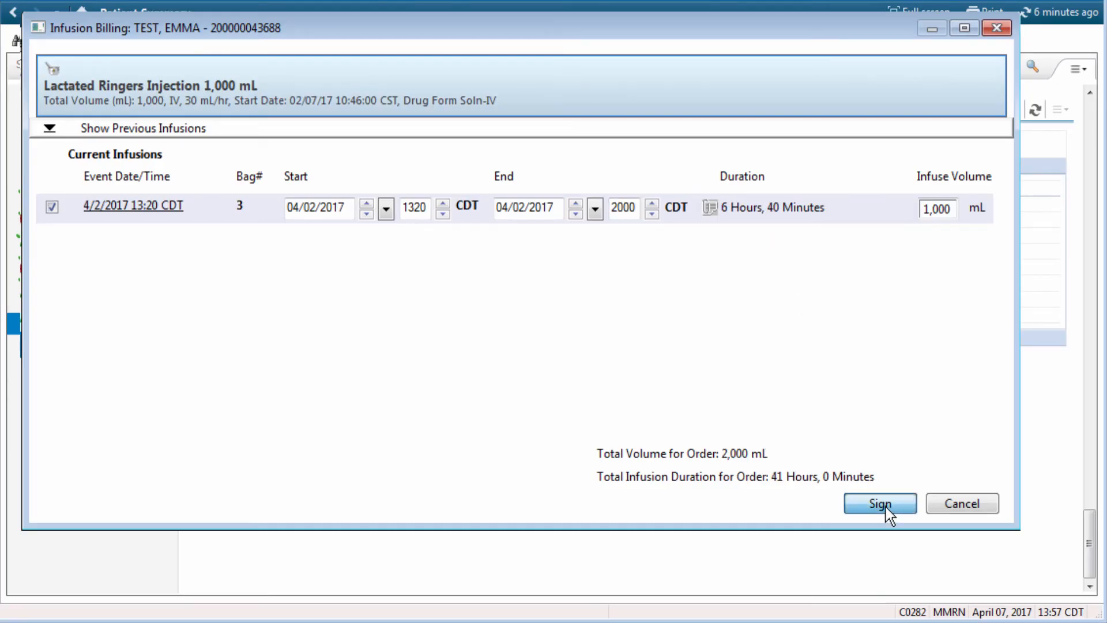
click(886, 504)
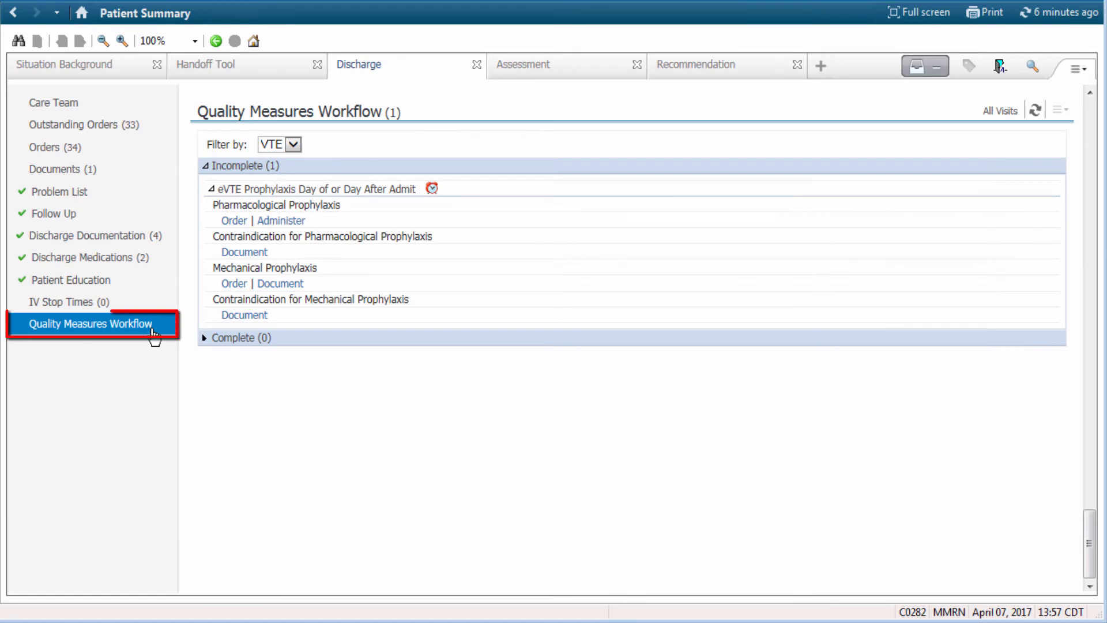